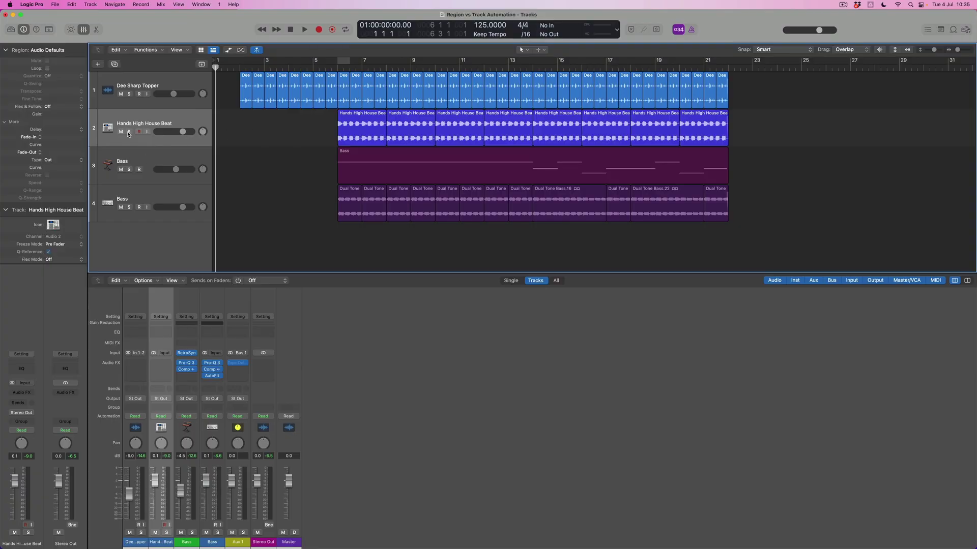
Solo the Hands High House Beat track and play it from just before bar 6.
{"action": "left_click", "coordinate": [128, 132]}
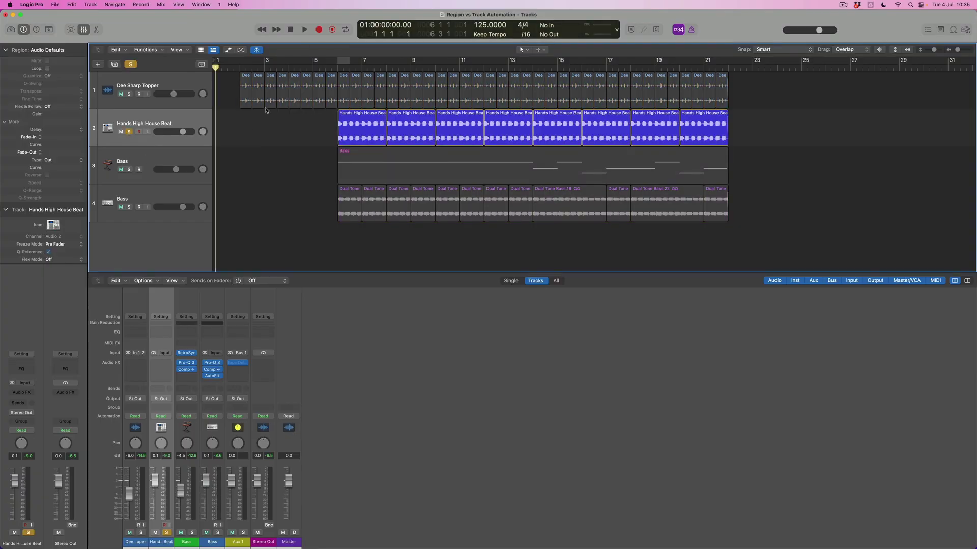
{"action": "left_click", "coordinate": [334, 67]}
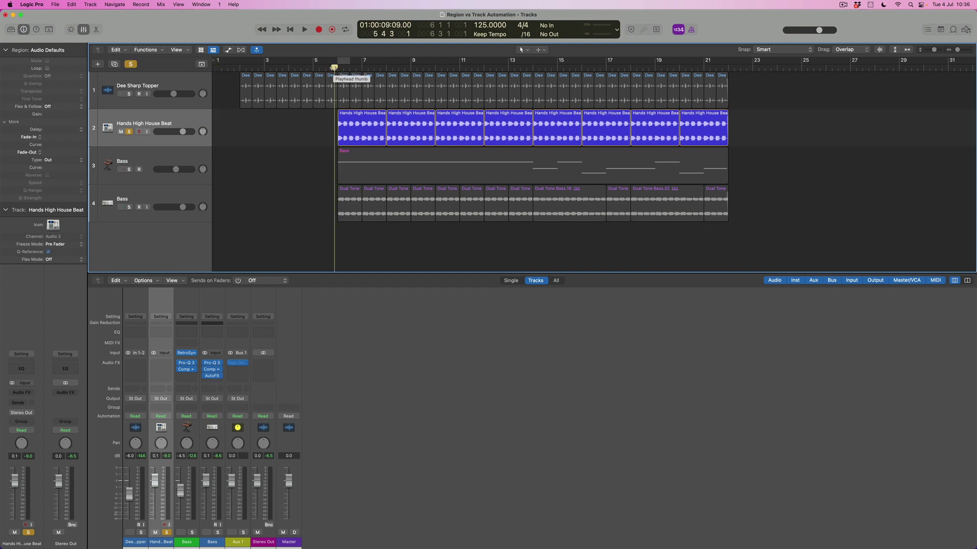
{"action": "key", "text": "space"}
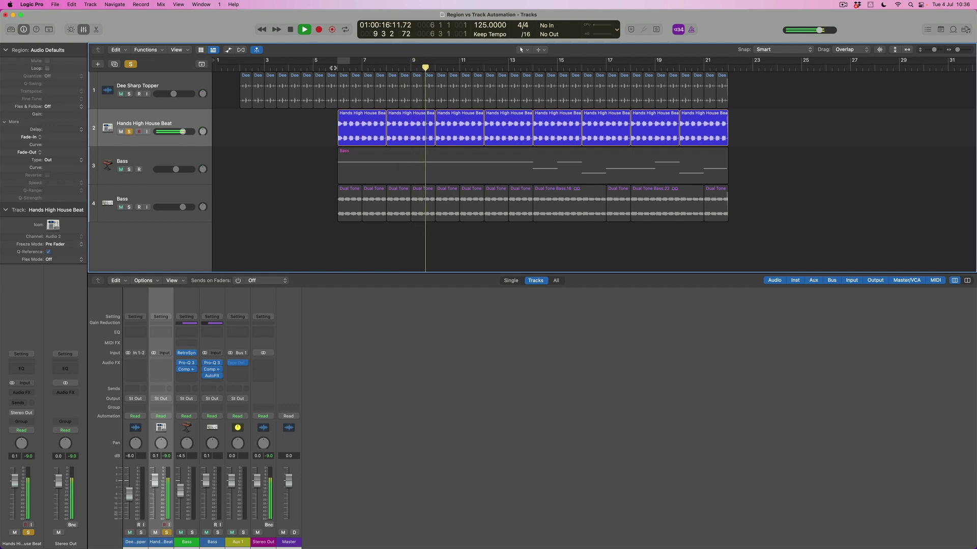
{"action": "key", "text": "space"}
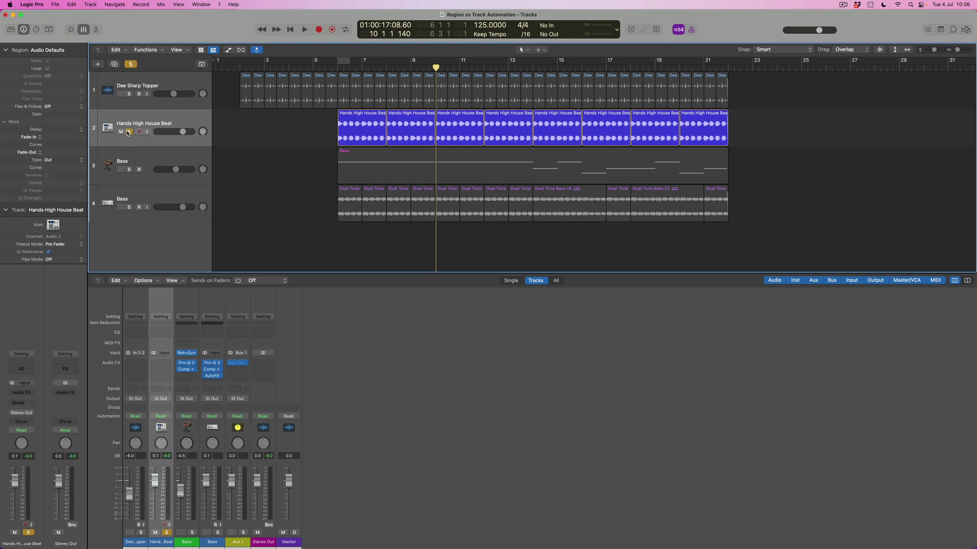
Move the solo to the Dee Sharp Topper track and play it.
{"action": "left_click", "coordinate": [161, 85]}
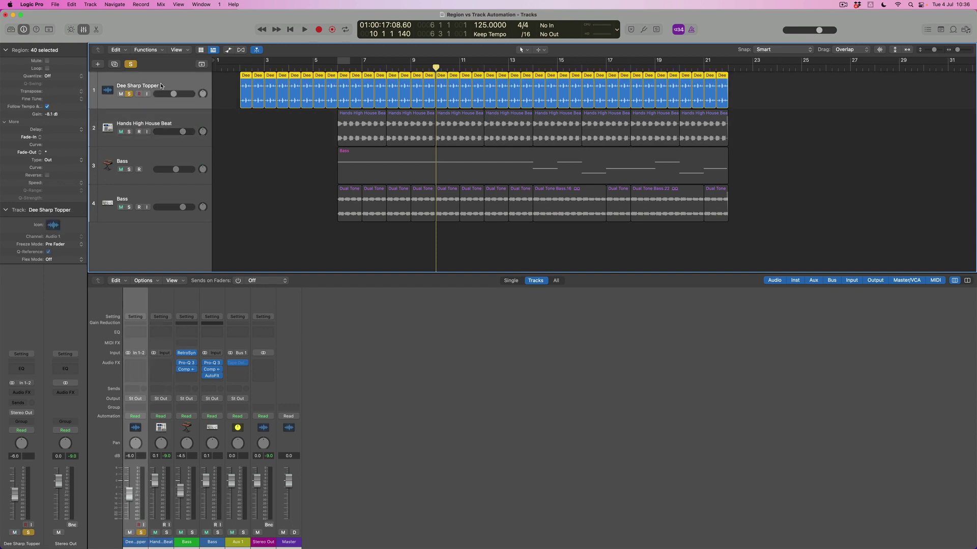
{"action": "key", "text": "space"}
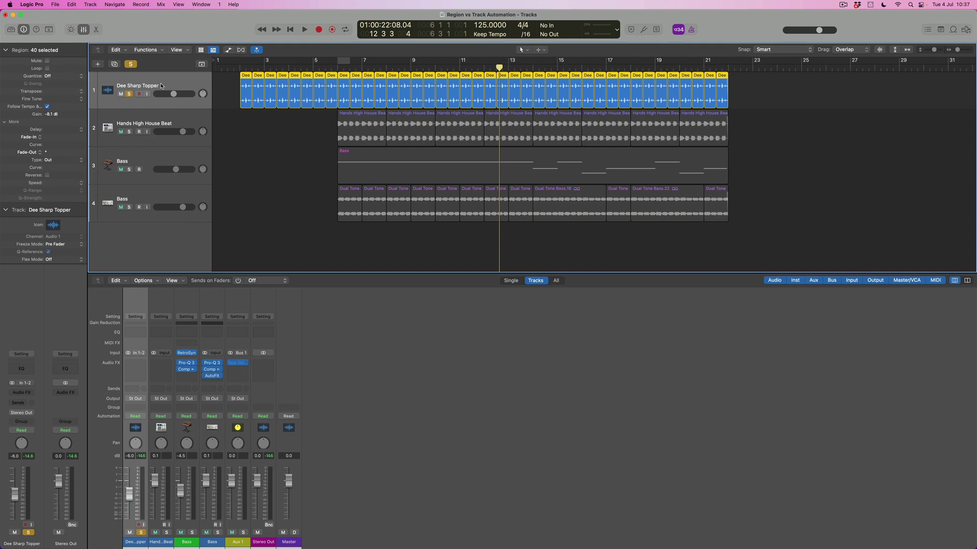
Select the Dee Sharp Topper.7 region at bar 6 and show automation on the tracks.
{"action": "key", "text": "super+Right"}
{"action": "key", "text": "super+Right"}
{"action": "key", "text": "super+Right"}
{"action": "key", "text": "super+Right"}
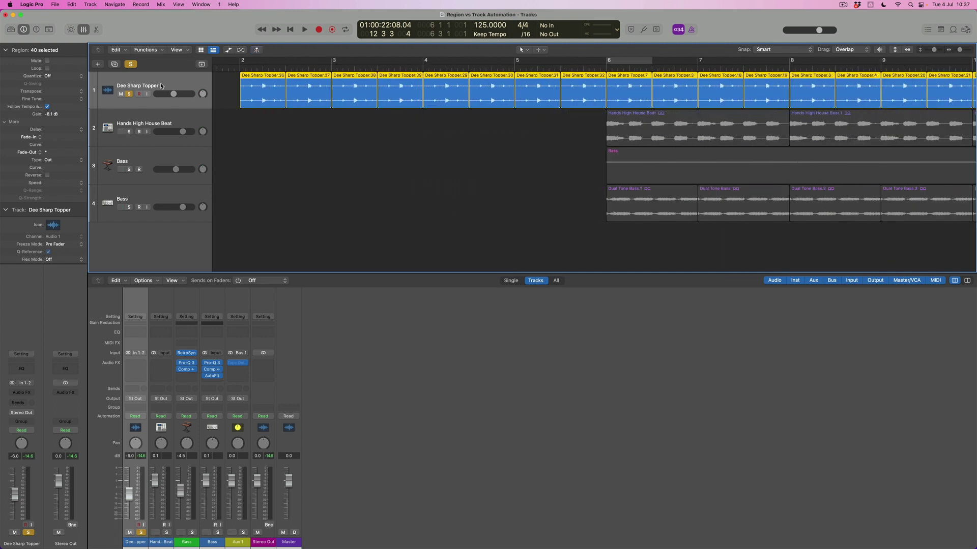
{"action": "left_click", "coordinate": [502, 142]}
{"action": "left_click", "coordinate": [625, 77]}
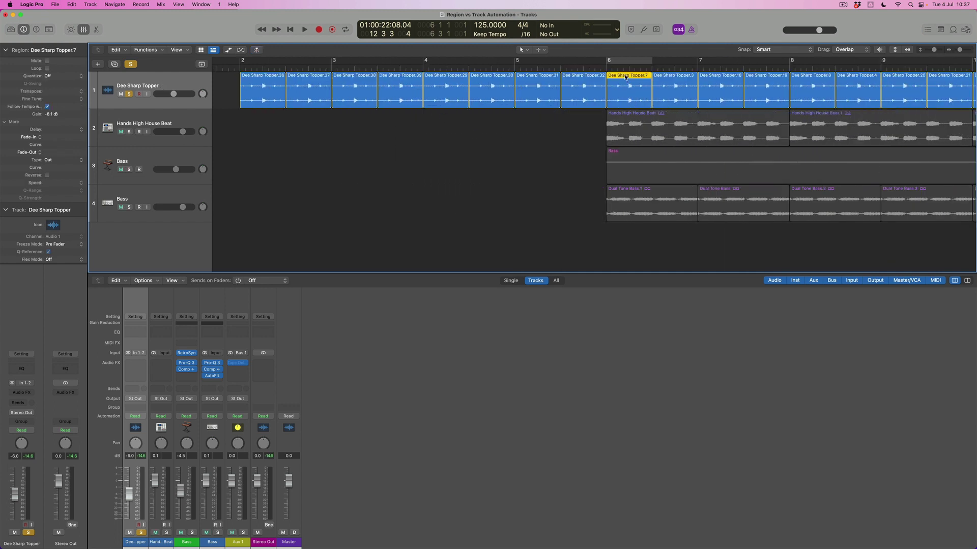
{"action": "key", "text": "a"}
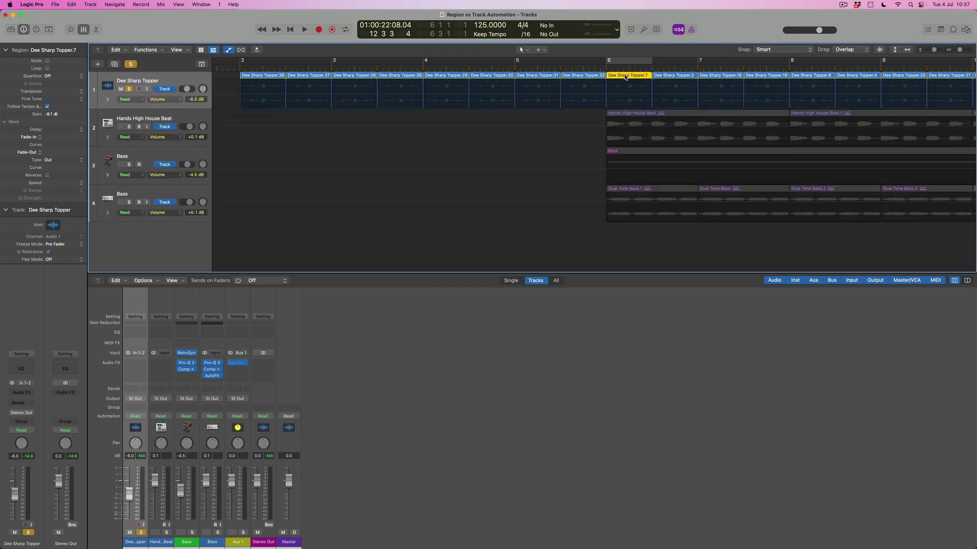
{"action": "key", "text": "super+Down"}
{"action": "key", "text": "super+Down"}
{"action": "key", "text": "super+Down"}
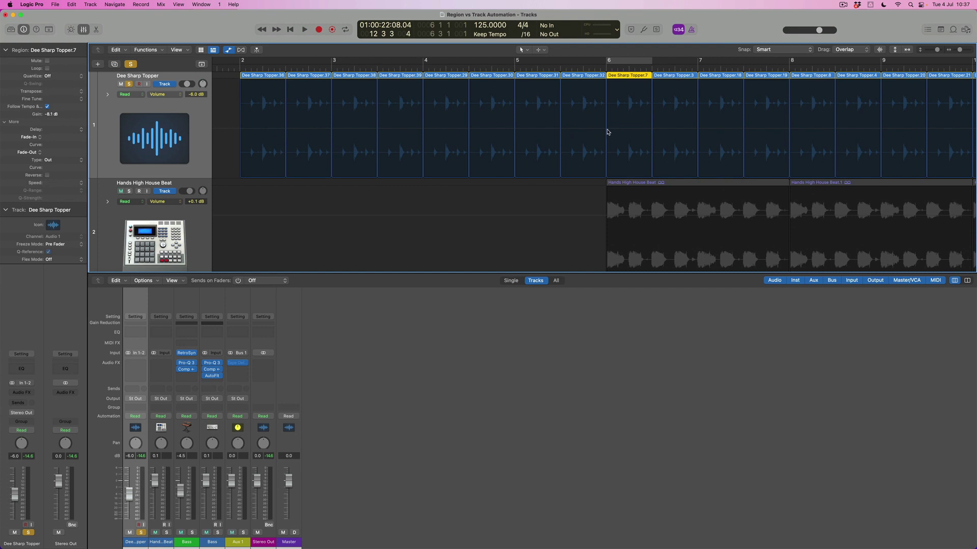
Draw track volume automation over the bar 6 Dee Sharp Topper region, rising from about -9.6 dB to -2.3 dB and back.
{"action": "left_click", "coordinate": [607, 131]}
{"action": "left_click", "coordinate": [609, 130]}
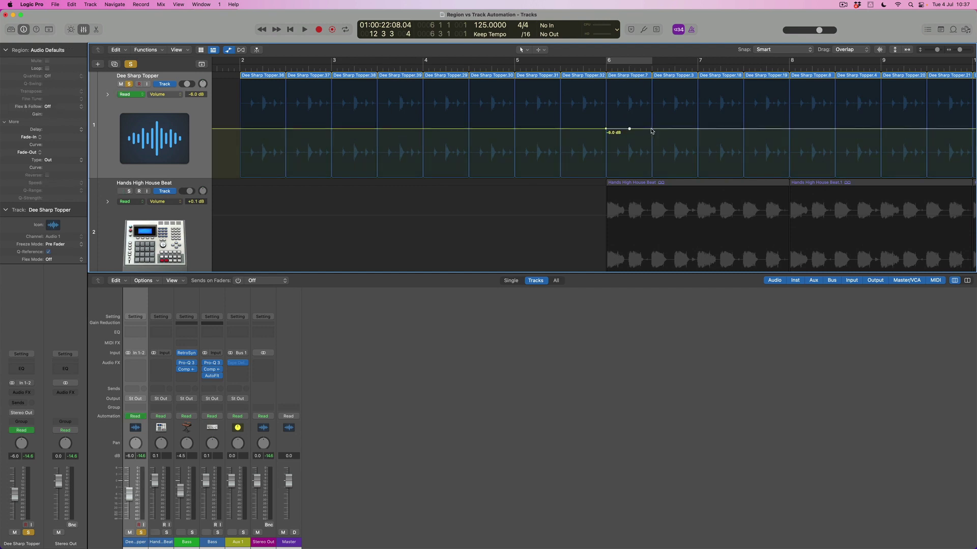
{"action": "left_click_drag", "start_coordinate": [629, 130], "coordinate": [656, 141]}
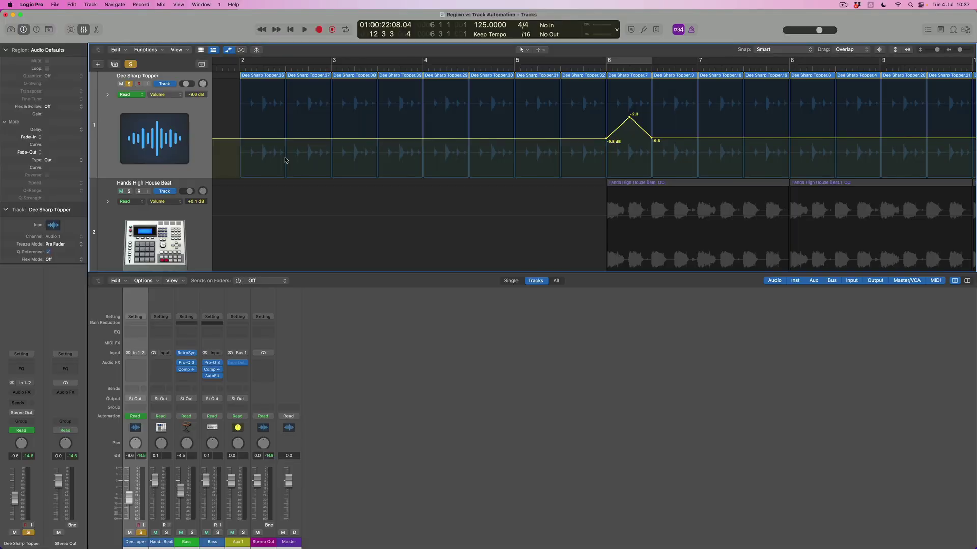
Undo the track volume automation drawn on Dee Sharp Topper, keeping the automation view shown.
{"action": "key", "text": "super+z"}
{"action": "key", "text": "super+z"}
{"action": "key", "text": "super+z"}
{"action": "key", "text": "super+z"}
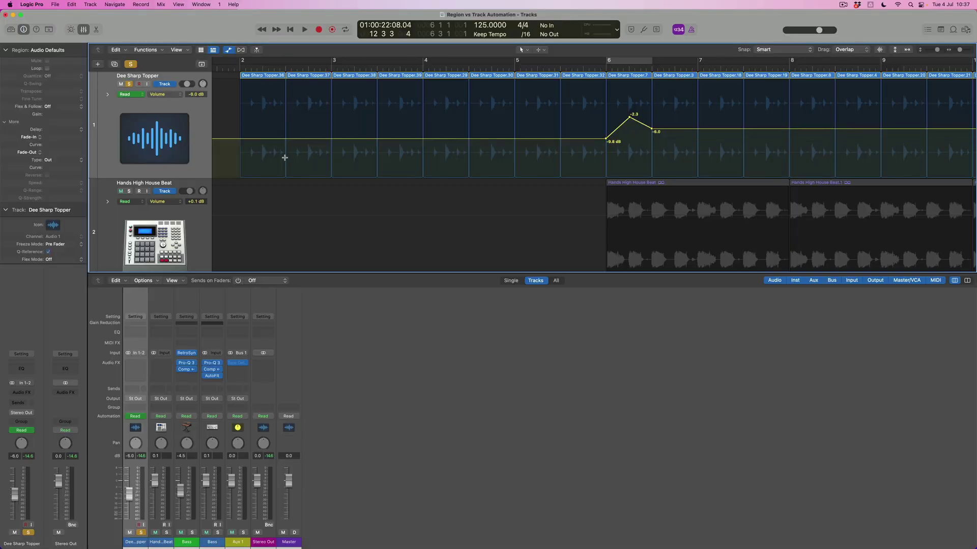
{"action": "key", "text": "a"}
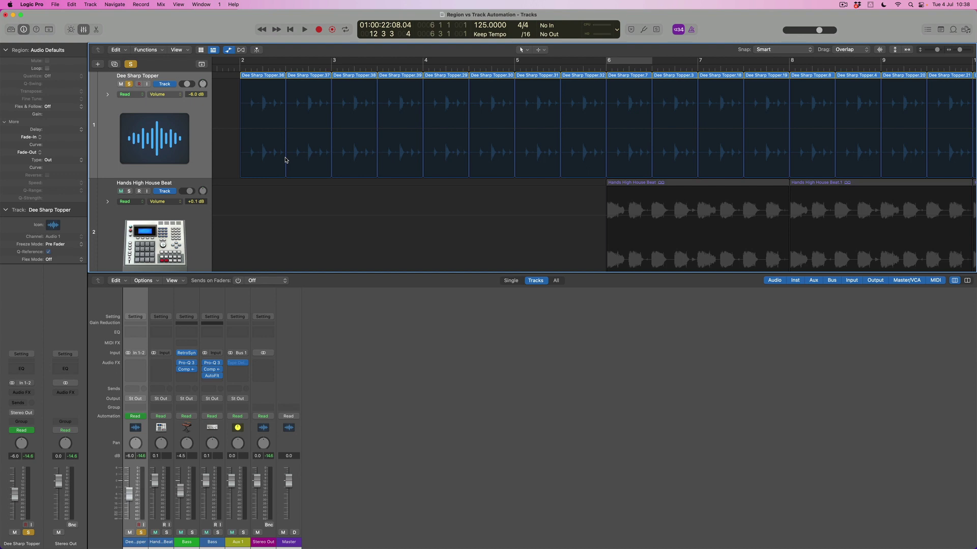
Switch Dee Sharp Topper to region automation and draw a -0.3 dB volume peak with -8.1 dB ends across the bar 6 region.
{"action": "left_click", "coordinate": [172, 85]}
{"action": "left_click", "coordinate": [630, 129]}
{"action": "left_click_drag", "start_coordinate": [630, 130], "coordinate": [630, 111]}
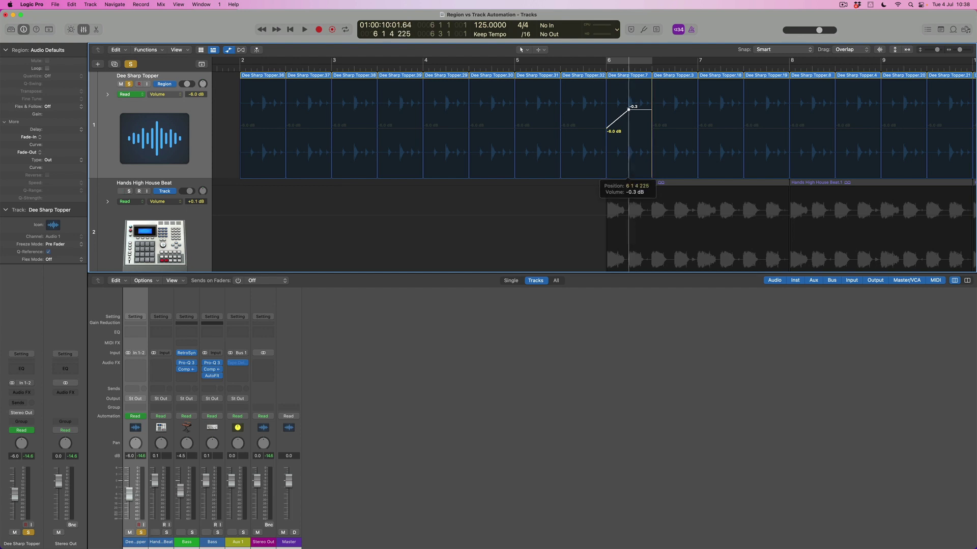
{"action": "left_click_drag", "start_coordinate": [641, 114], "coordinate": [601, 130]}
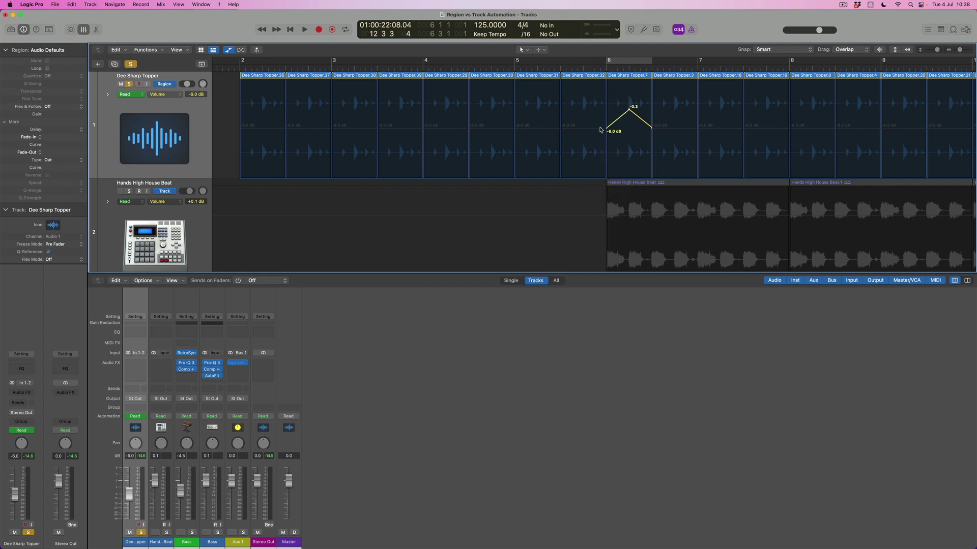
{"action": "left_click_drag", "start_coordinate": [608, 131], "coordinate": [651, 131]}
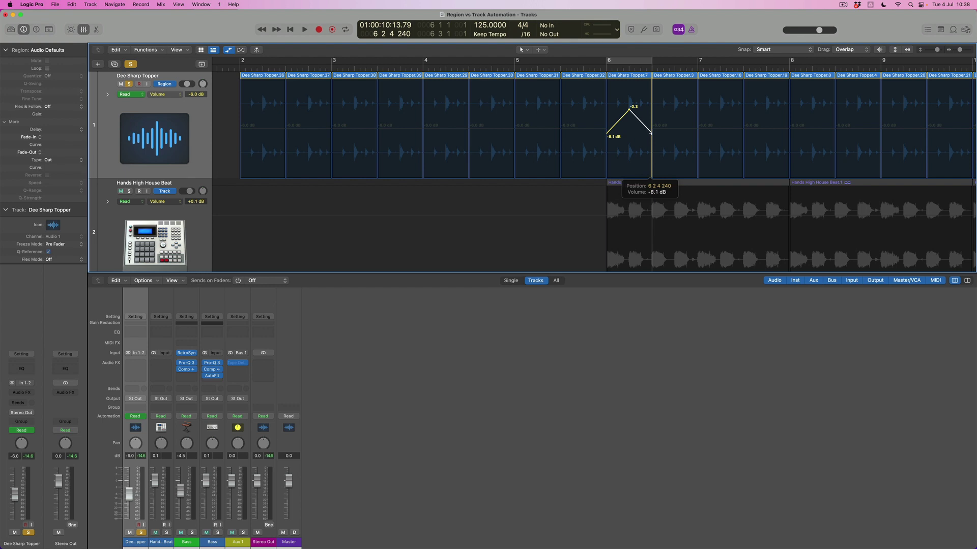
{"action": "left_click_drag", "start_coordinate": [651, 135], "coordinate": [651, 135]}
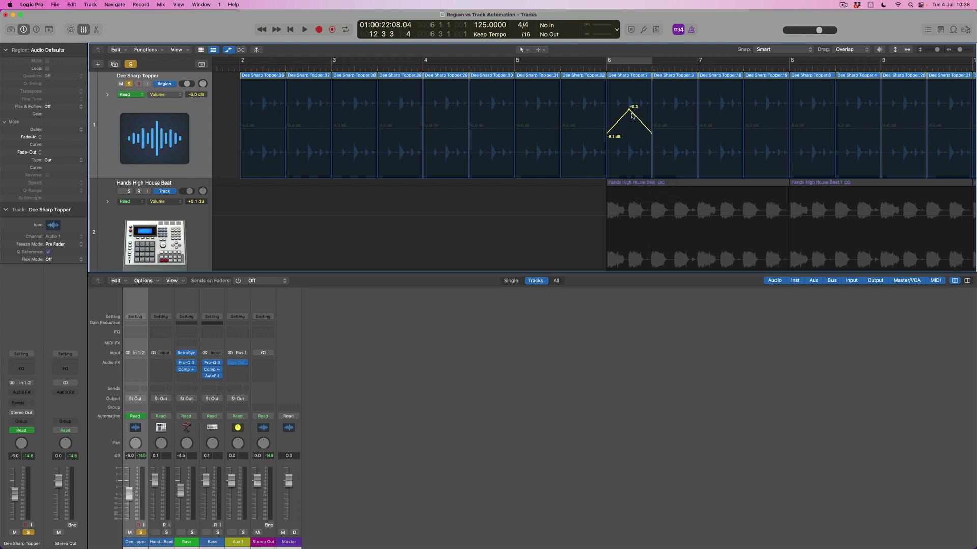
Play the Dee Sharp Topper.7 region in a cycle, switching its automation off and on again to compare.
{"action": "left_click", "coordinate": [626, 75]}
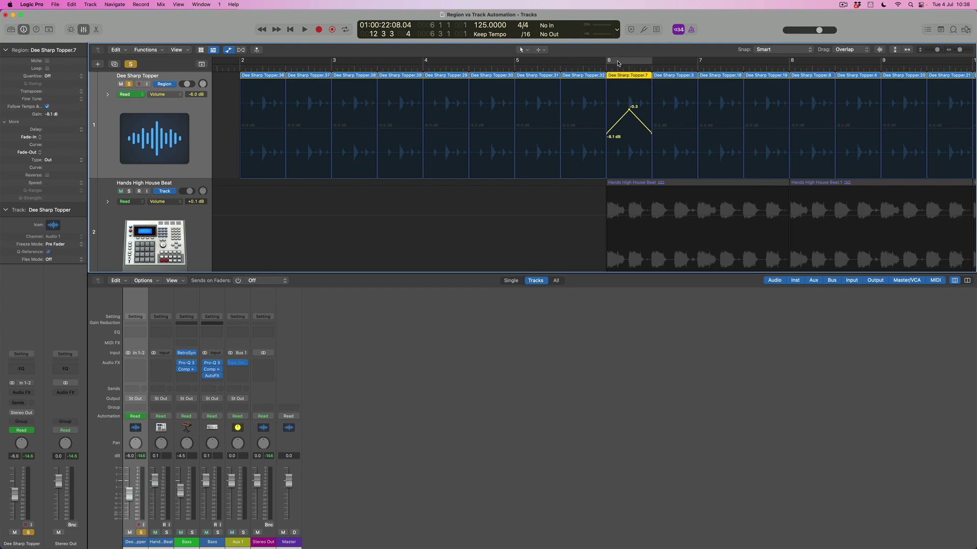
{"action": "key", "text": "space"}
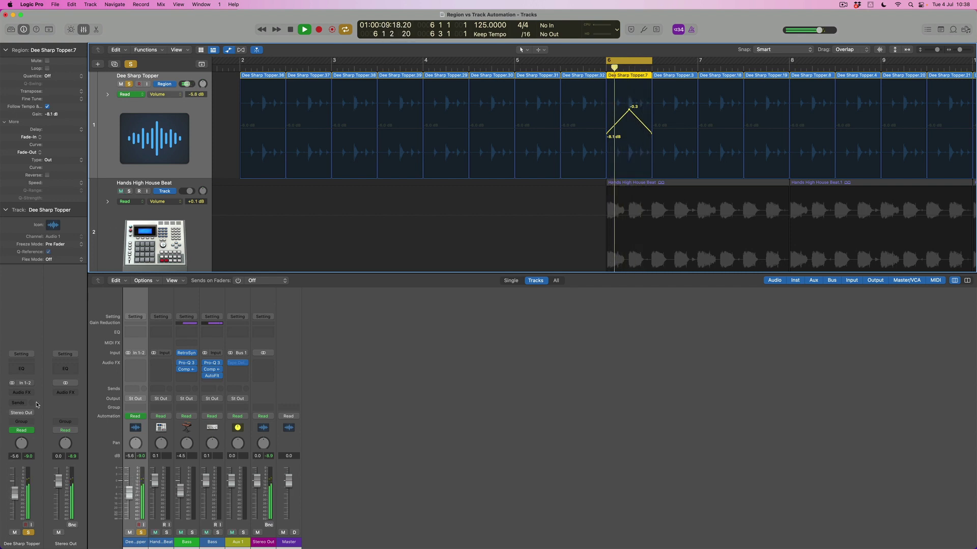
{"action": "left_click", "coordinate": [12, 431]}
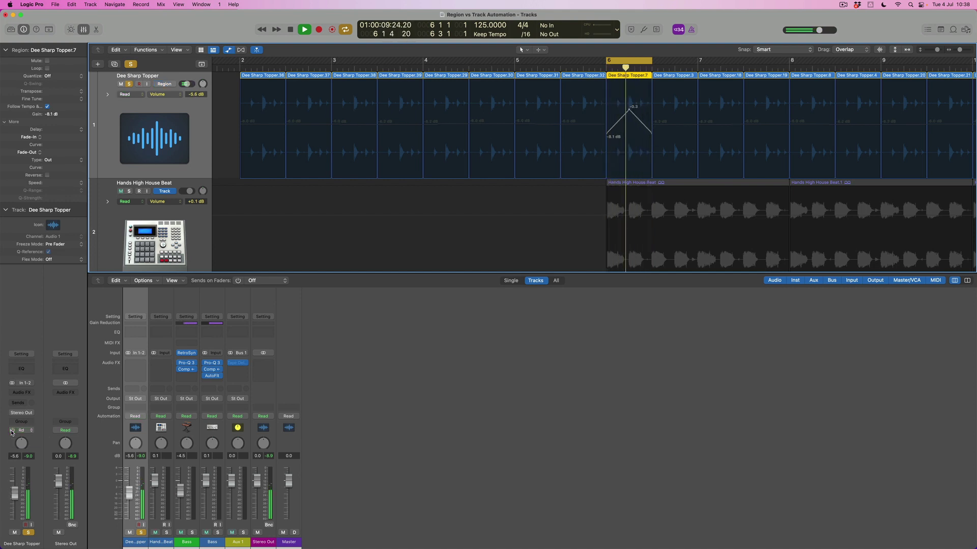
{"action": "left_click", "coordinate": [12, 431]}
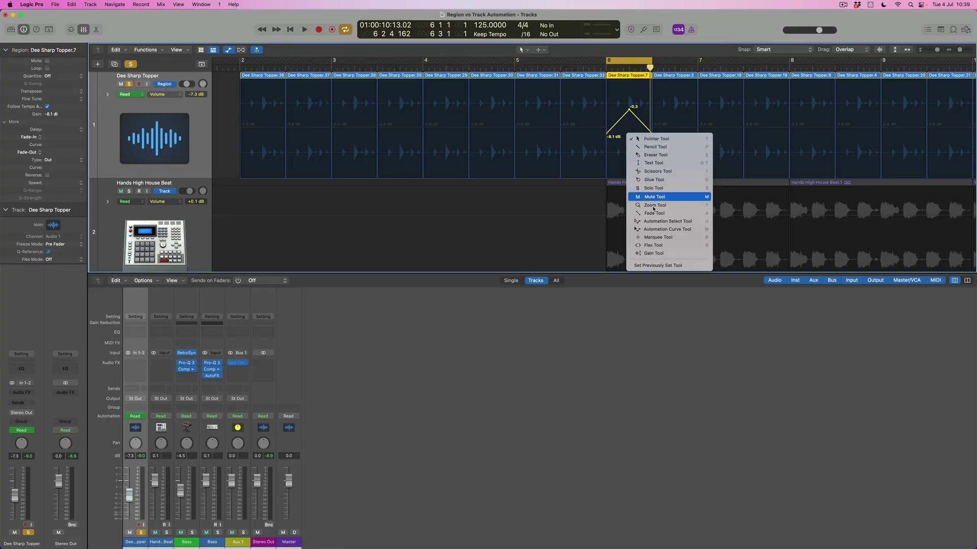
Bend both ramps of the region's volume peak inward with the Automation Curve Tool, and return to the Pointer Tool.
{"action": "left_click", "coordinate": [662, 229]}
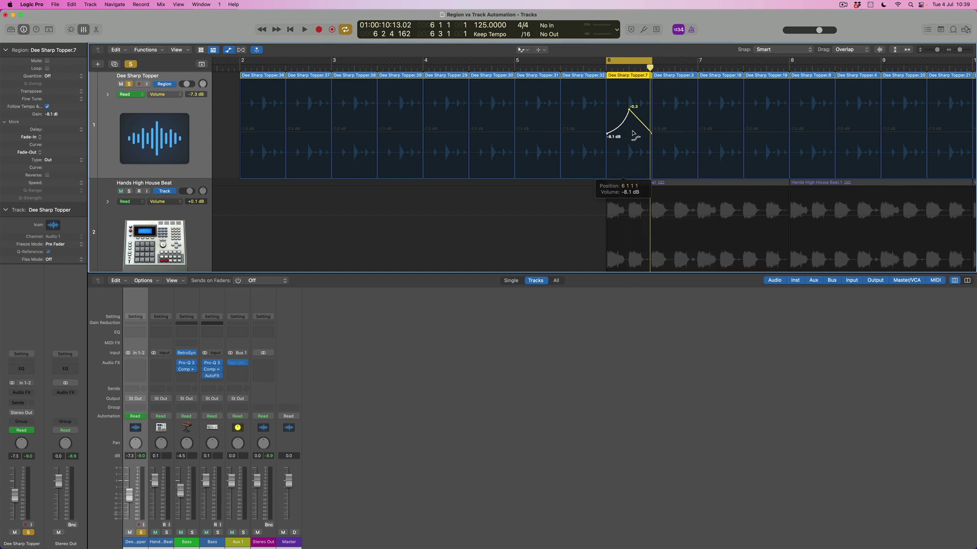
{"action": "left_click_drag", "start_coordinate": [641, 125], "coordinate": [640, 131]}
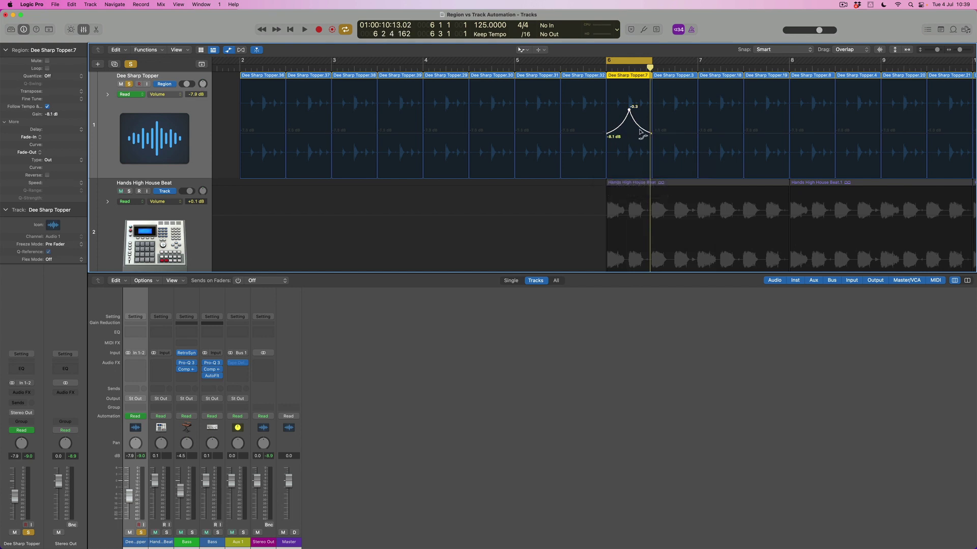
{"action": "key", "text": "t"}
{"action": "left_click", "coordinate": [627, 150]}
Delete all Dee Sharp Topper regions that follow the automated region at bar 6.
{"action": "key", "text": "super+Left"}
{"action": "key", "text": "super+Left"}
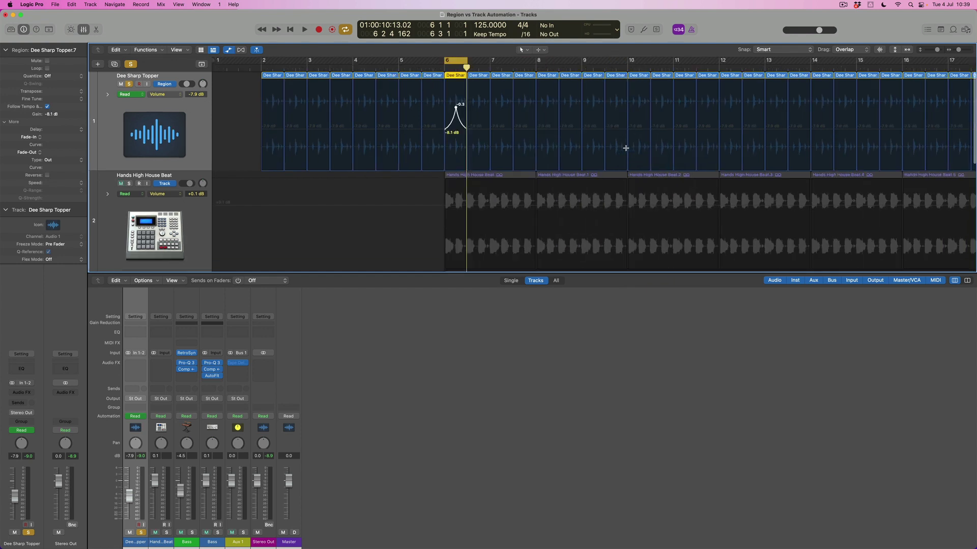
{"action": "key", "text": "super+Left"}
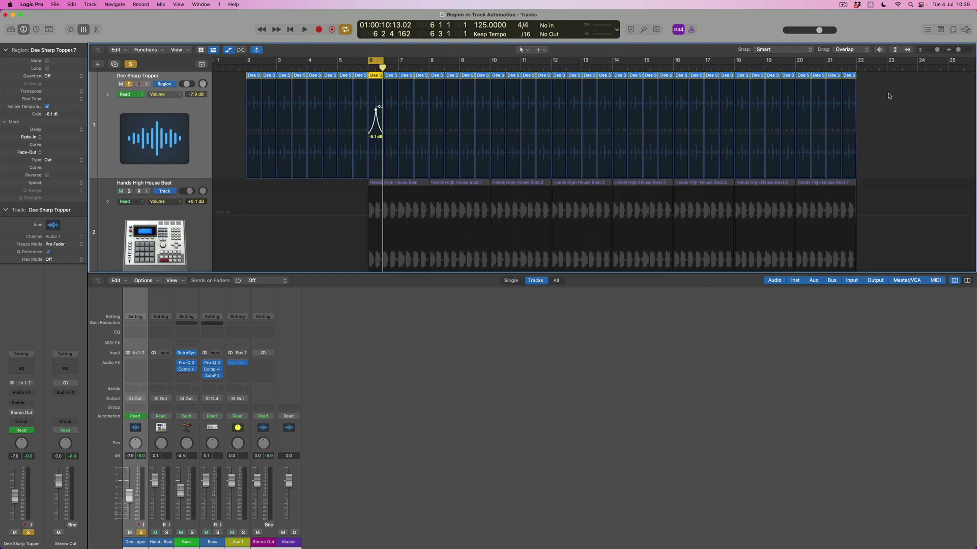
{"action": "left_click_drag", "start_coordinate": [869, 79], "coordinate": [391, 78]}
{"action": "key", "text": "Delete"}
Copy the automated region repeatedly to fill the Dee Sharp Topper track up to bar 22, with cycle mode off.
{"action": "left_click", "coordinate": [374, 77], "text": "shift"}
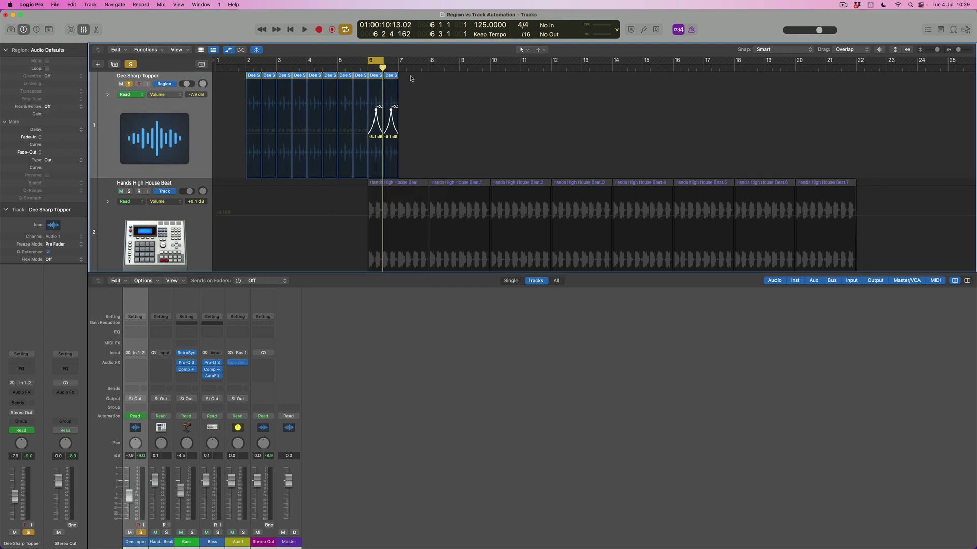
{"action": "left_click", "coordinate": [376, 65]}
{"action": "left_click_drag", "start_coordinate": [376, 77], "coordinate": [436, 80]}
{"action": "left_click", "coordinate": [392, 77], "text": "shift"}
{"action": "left_click", "coordinate": [377, 77], "text": "shift"}
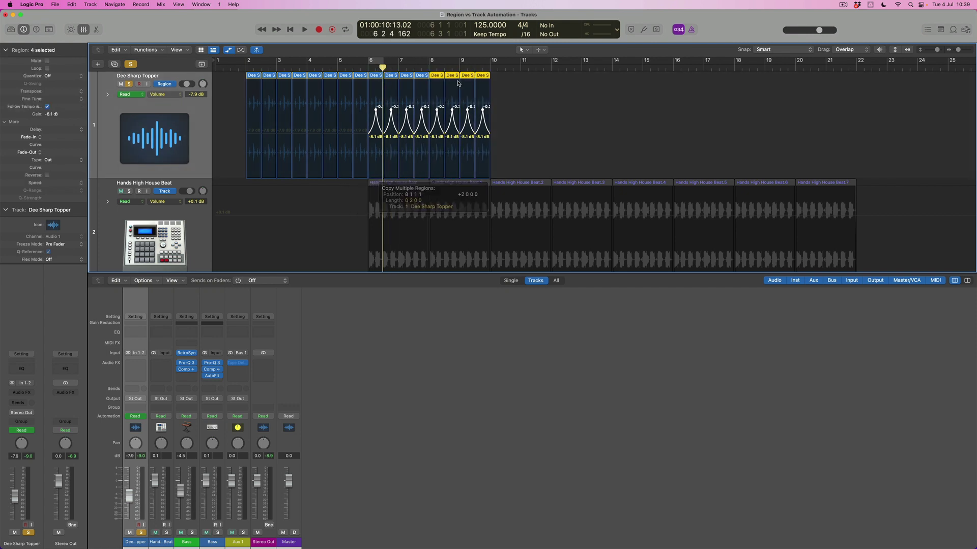
{"action": "mouse_move", "coordinate": [506, 81]}
{"action": "left_mouse_down"}
{"action": "mouse_move", "coordinate": [376, 75]}
{"action": "mouse_move", "coordinate": [496, 80]}
{"action": "left_mouse_up"}
{"action": "mouse_move", "coordinate": [627, 75]}
{"action": "left_mouse_down"}
{"action": "mouse_move", "coordinate": [370, 76]}
{"action": "mouse_move", "coordinate": [621, 83]}
{"action": "left_mouse_up"}
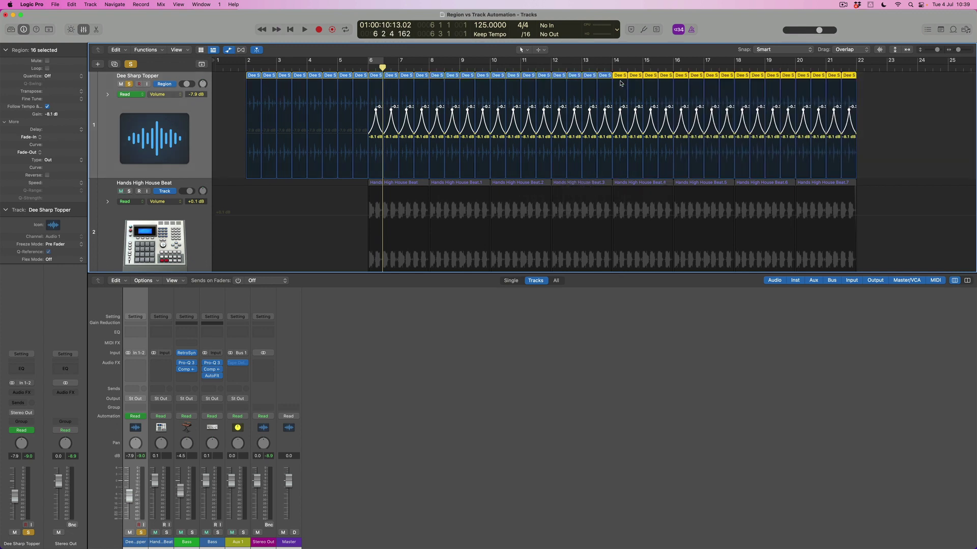
Replace the Dee Sharp Topper regions between bars 2 and 6 with copies of the automated regions.
{"action": "left_click_drag", "start_coordinate": [240, 78], "coordinate": [488, 77]}
{"action": "key", "text": "Delete"}
{"action": "left_click_drag", "start_coordinate": [375, 76], "coordinate": [254, 78]}
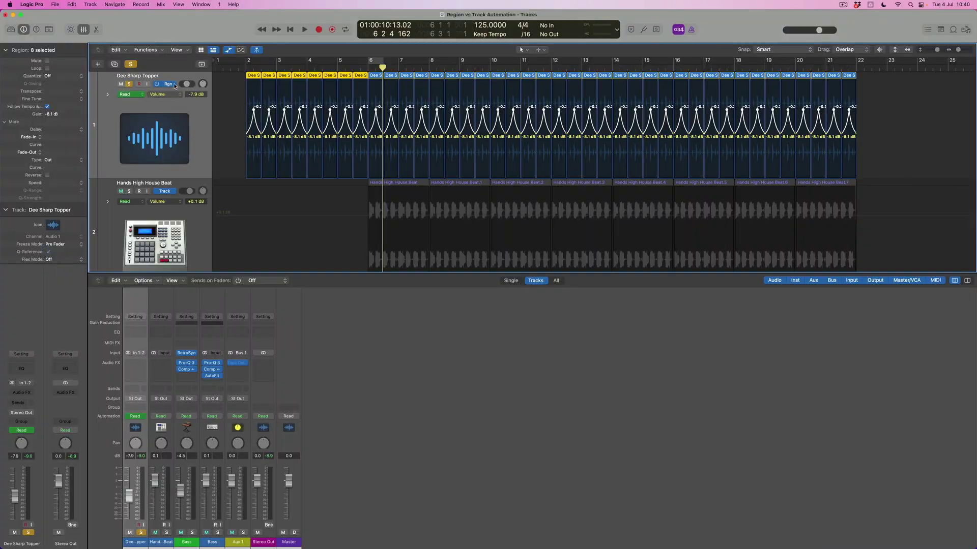
Set Dee Sharp Topper back to track automation and insert the AutoFilter plug-in on its channel strip.
{"action": "left_click", "coordinate": [169, 84]}
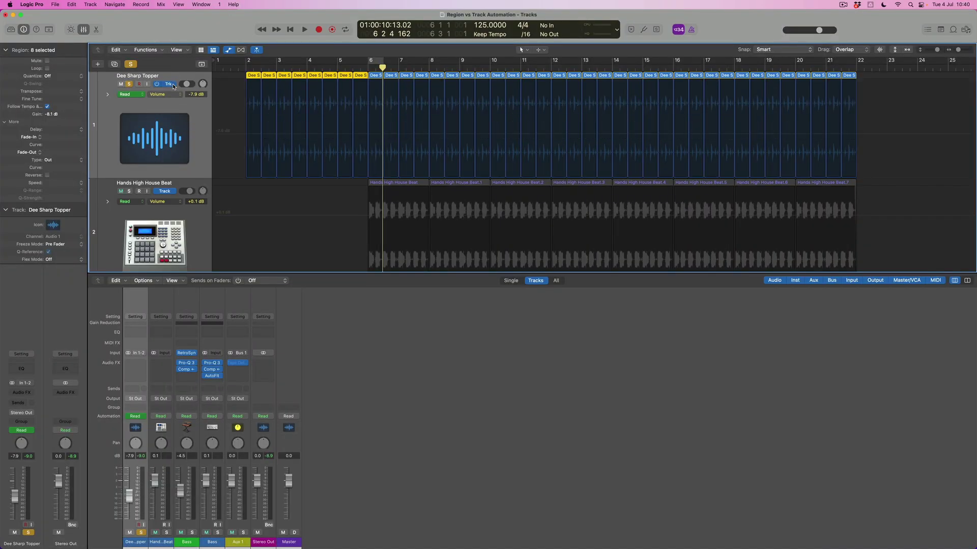
{"action": "left_click", "coordinate": [192, 108]}
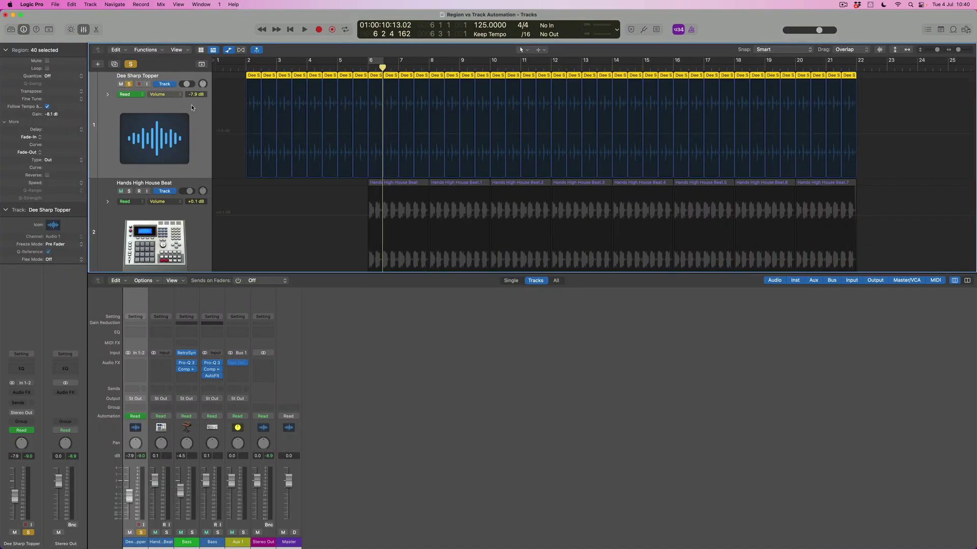
{"action": "left_click", "coordinate": [30, 392]}
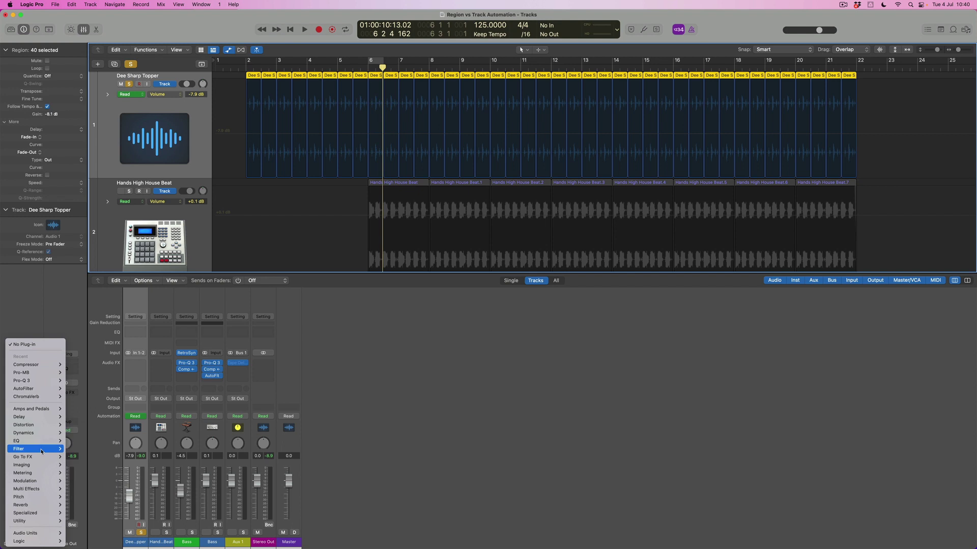
{"action": "mouse_move", "coordinate": [38, 467]}
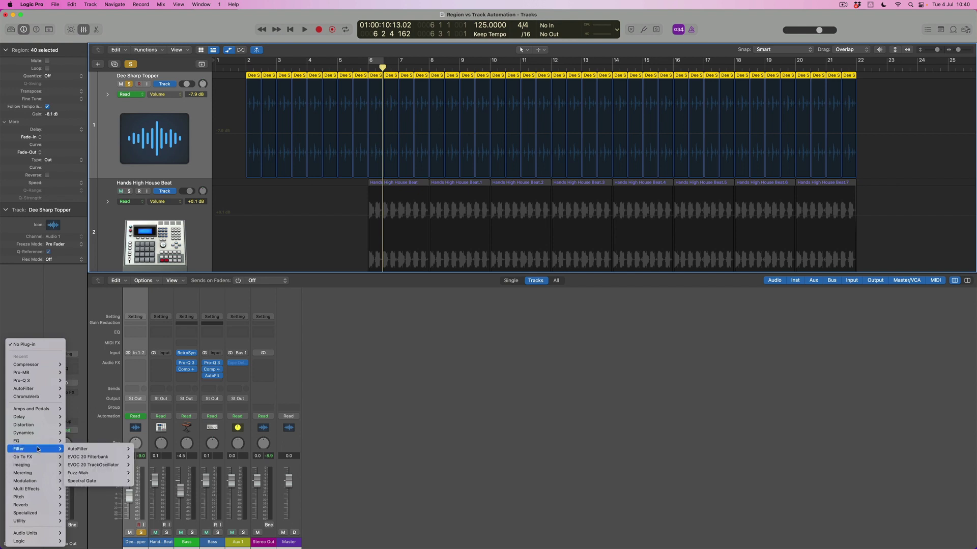
{"action": "left_click", "coordinate": [152, 454]}
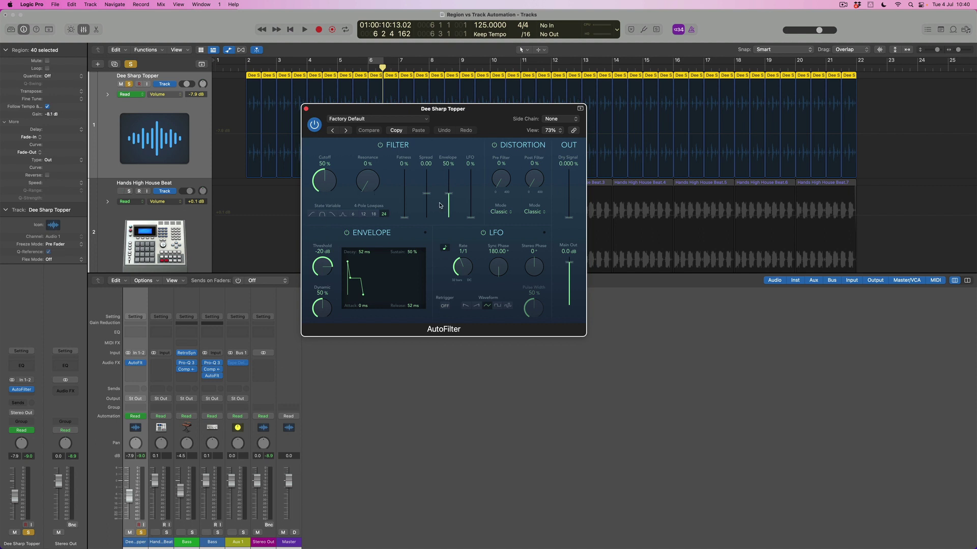
Set AutoFilter's Envelope amount to 0 % and raise its Cutoff to 81 % while playing the loop.
{"action": "left_click_drag", "start_coordinate": [449, 195], "coordinate": [449, 219]}
{"action": "left_click_drag", "start_coordinate": [347, 110], "coordinate": [418, 184]}
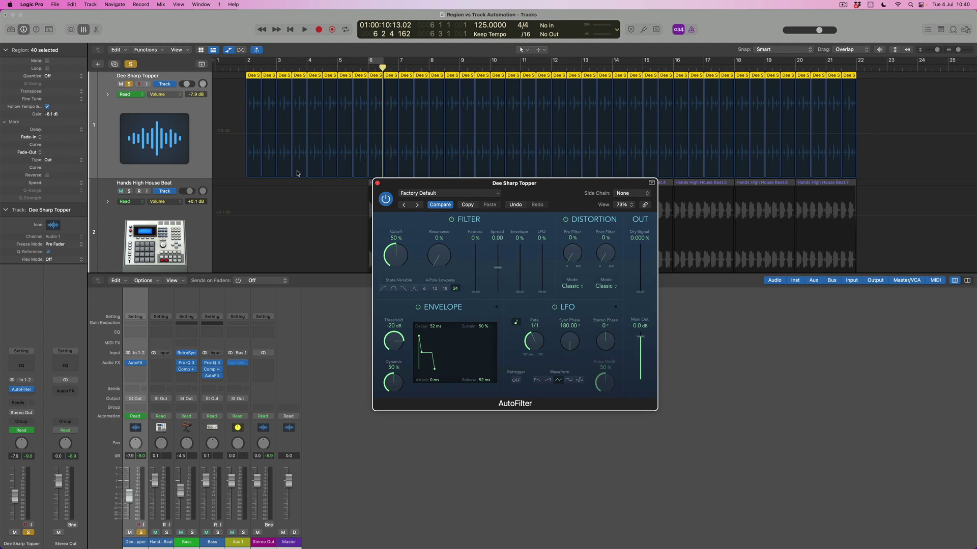
{"action": "key", "text": "shift+space"}
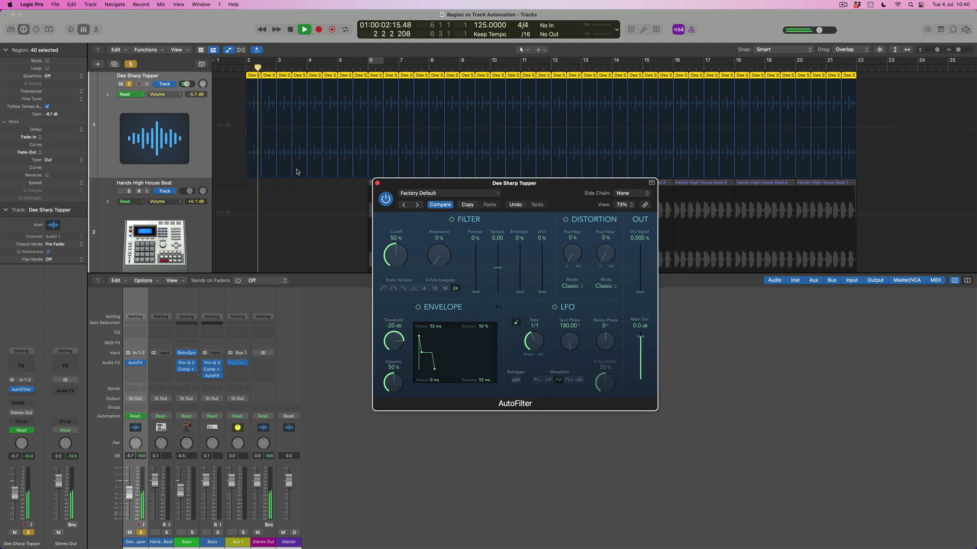
{"action": "left_click_drag", "start_coordinate": [400, 262], "coordinate": [414, 221]}
{"action": "key", "text": "space"}
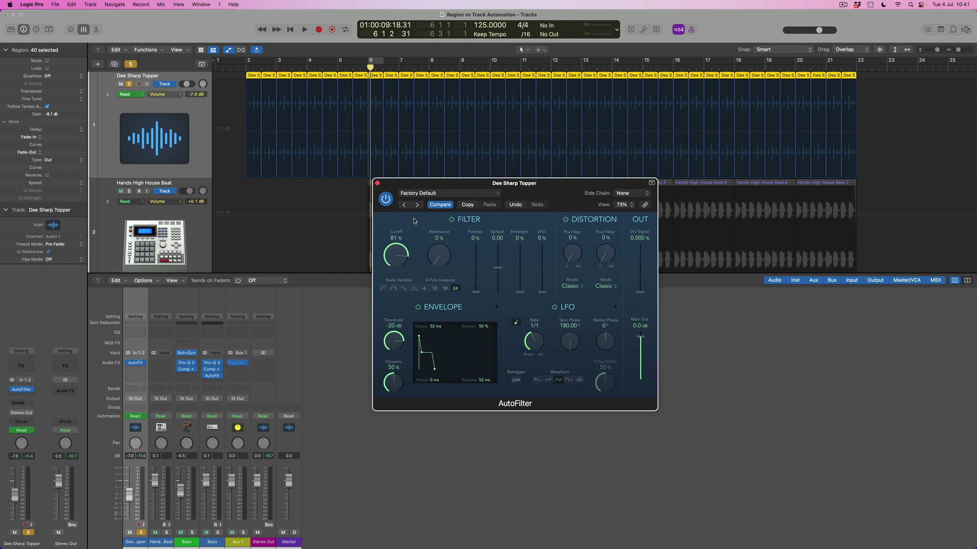
Record a Cutoff move up to 85 % on Dee Sharp Topper in Latch mode from bar 1, and return the track to Read.
{"action": "left_click", "coordinate": [144, 98]}
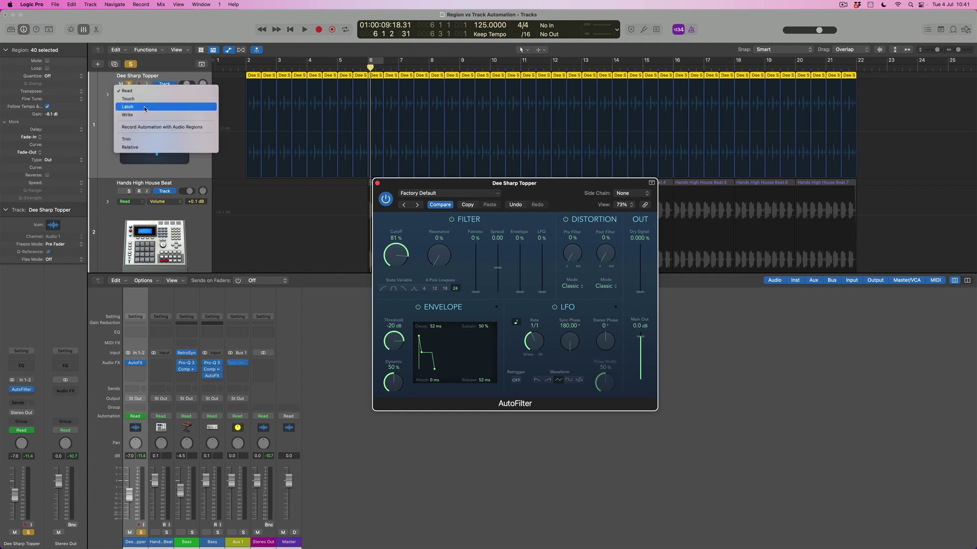
{"action": "left_click", "coordinate": [147, 109]}
{"action": "left_click", "coordinate": [237, 71]}
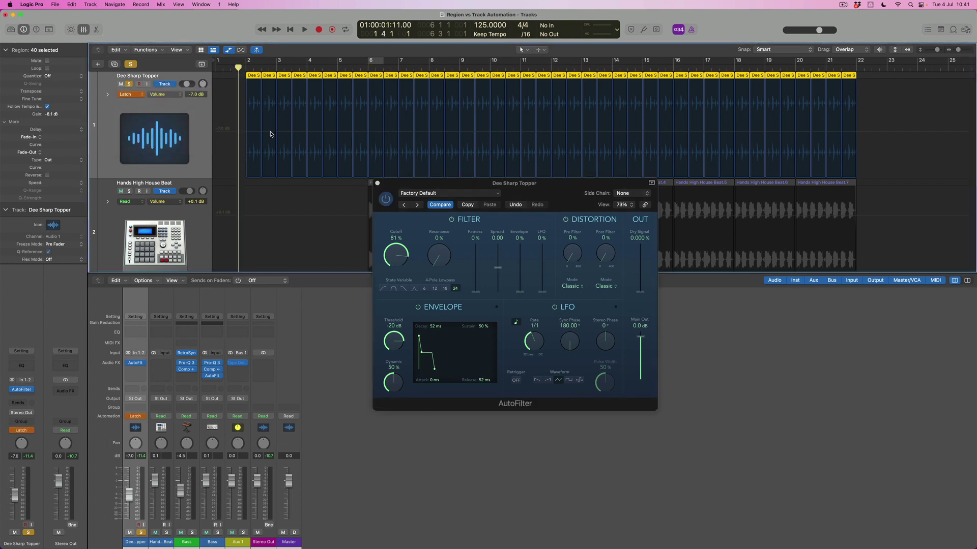
{"action": "key", "text": "space"}
{"action": "left_click_drag", "start_coordinate": [397, 255], "coordinate": [396, 249]}
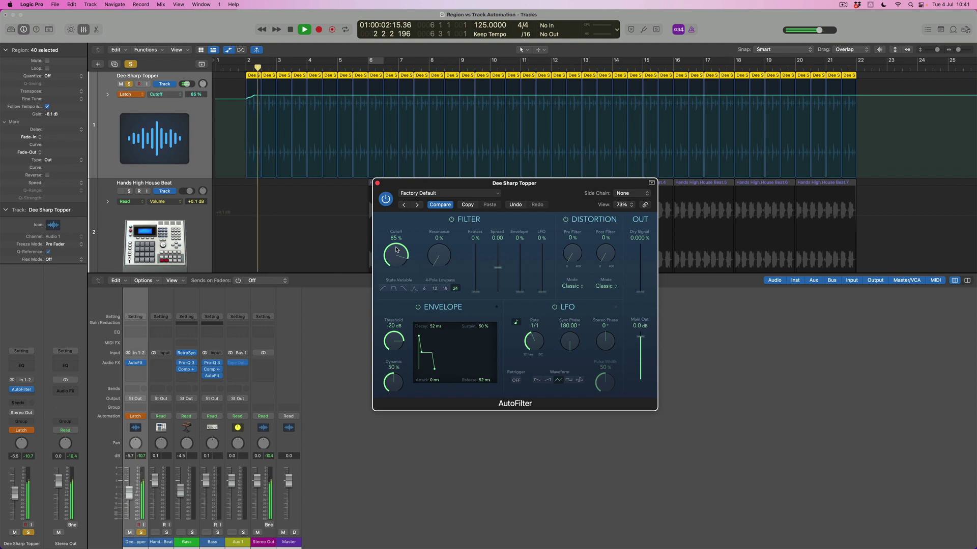
{"action": "key", "text": "space"}
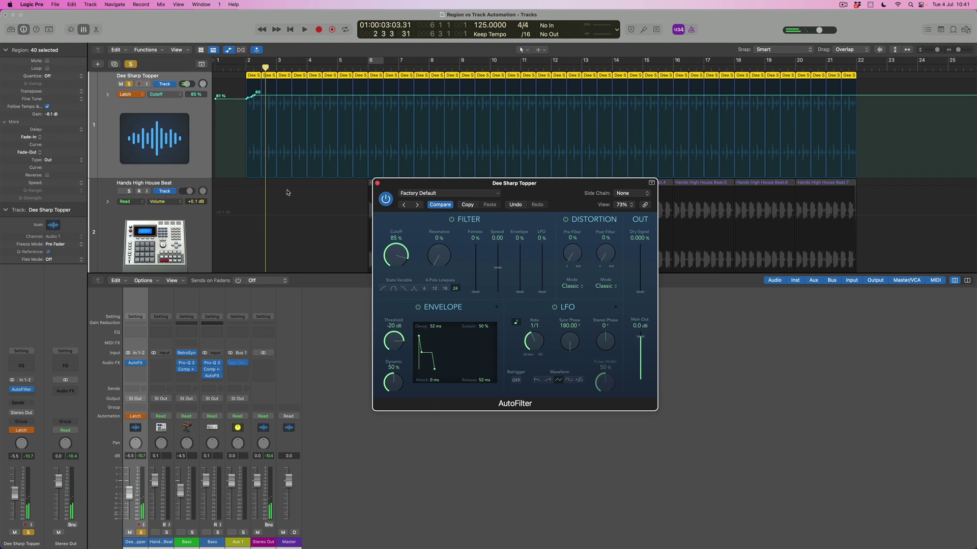
{"action": "left_click", "coordinate": [143, 98]}
{"action": "left_click", "coordinate": [175, 83]}
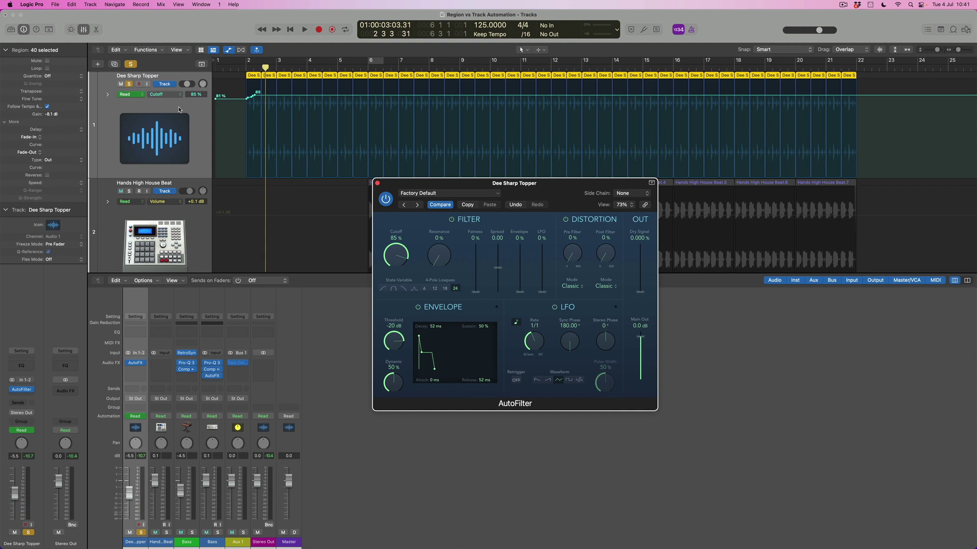
Turn off solo and shape the Dee Sharp Topper Cutoff automation into a ramp from 35 % at bar 2 to 86 % at bar 6.
{"action": "key", "text": "ctrl+z"}
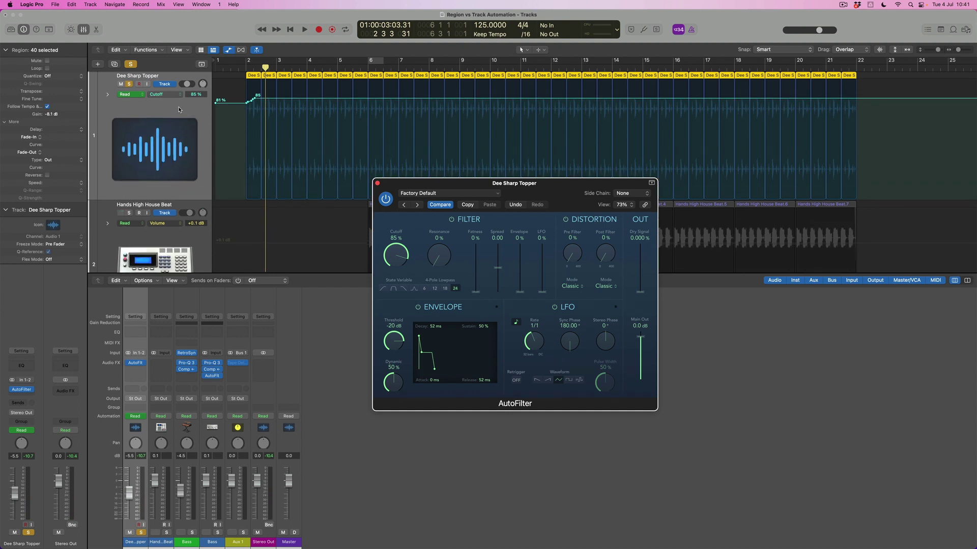
{"action": "left_click", "coordinate": [130, 65]}
{"action": "left_click_drag", "start_coordinate": [402, 188], "coordinate": [467, 303]}
{"action": "left_click_drag", "start_coordinate": [238, 105], "coordinate": [367, 97]}
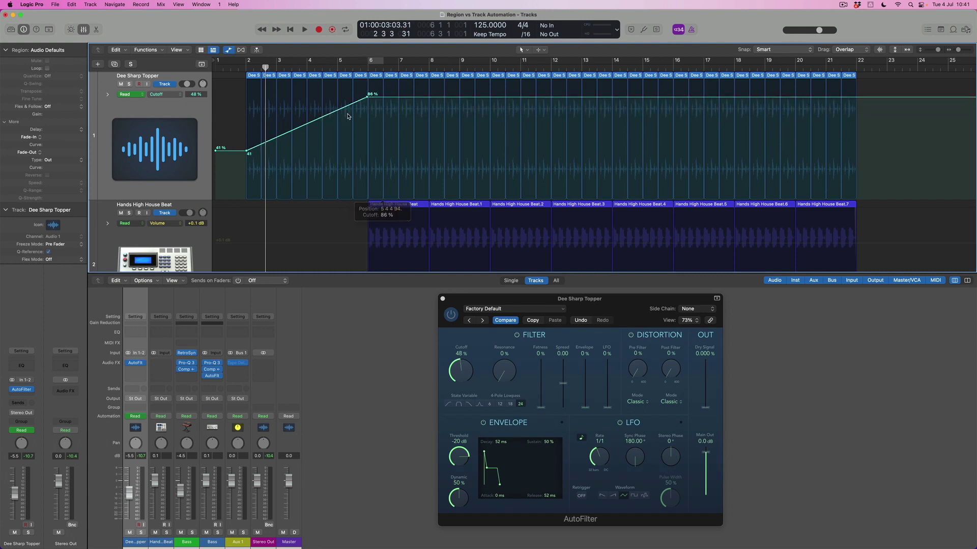
{"action": "left_click_drag", "start_coordinate": [247, 151], "coordinate": [247, 157]}
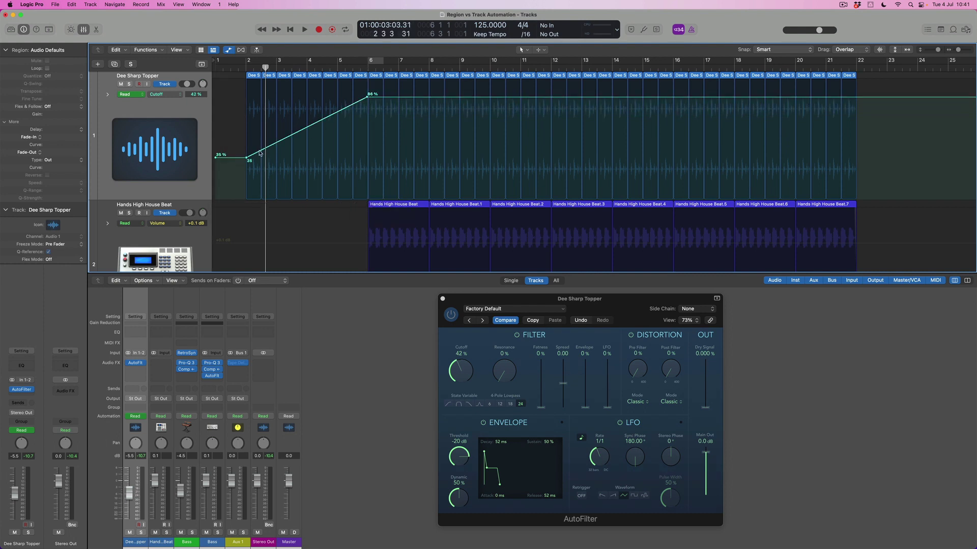
Play the arrangement, hide the mixer and reduce the track heights to fit all four tracks.
{"action": "key", "text": "space"}
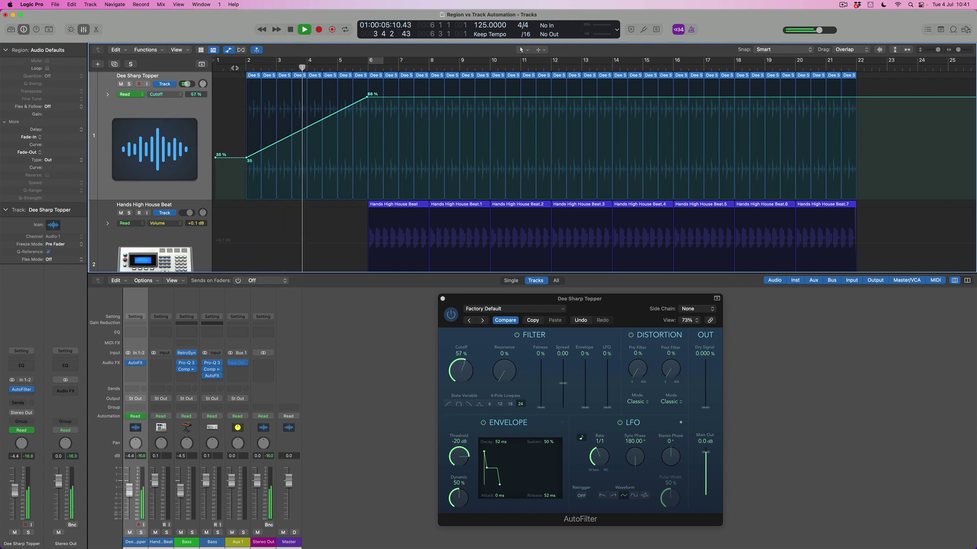
{"action": "left_click", "coordinate": [84, 30]}
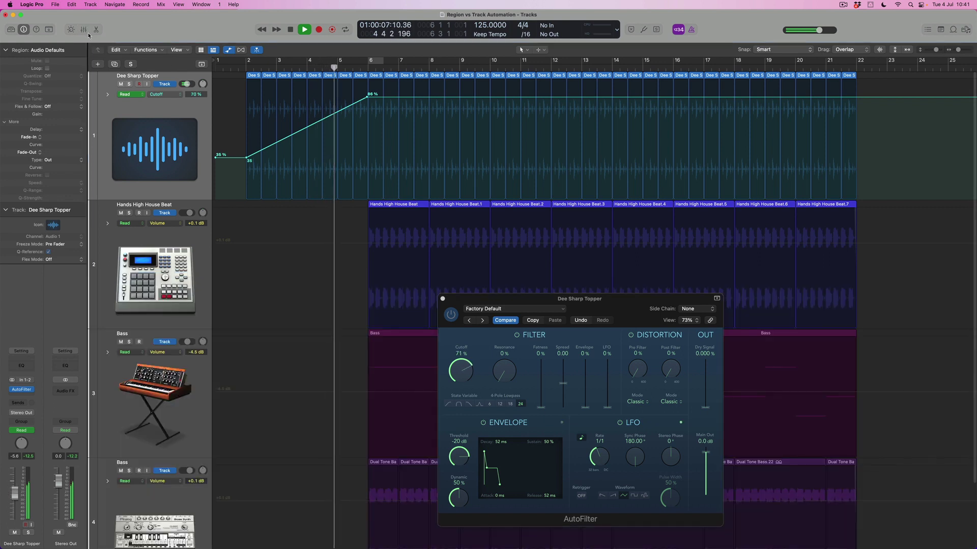
{"action": "key", "text": "super+Up"}
{"action": "key", "text": "super+Up"}
{"action": "key", "text": "super+Up"}
{"action": "key", "text": "super+Up"}
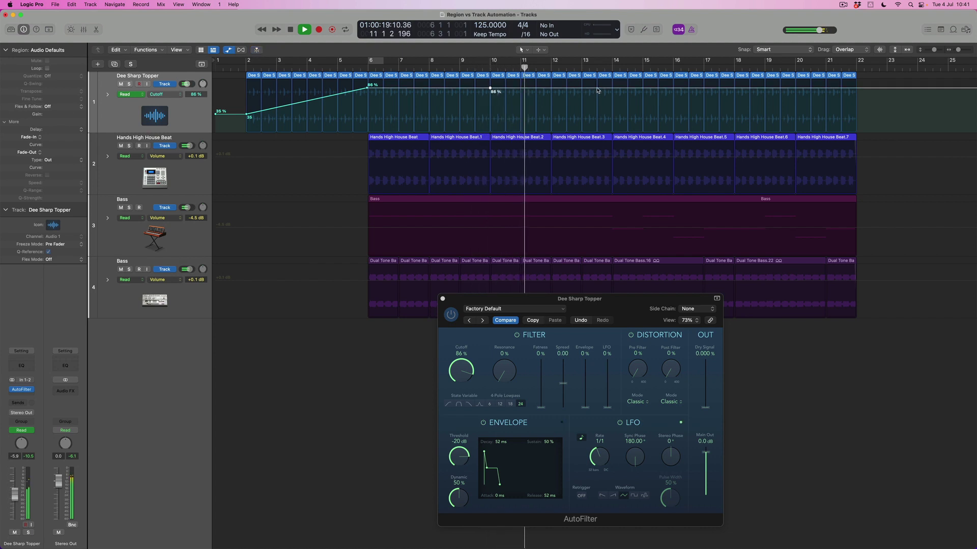
Lower the Cutoff automation from bar 10 to 51 % at bar 14, raise it from bar 18 to 100 % near bar 22, and display region automation.
{"action": "mouse_move", "coordinate": [605, 91]}
{"action": "left_mouse_down"}
{"action": "mouse_move", "coordinate": [607, 111]}
{"action": "mouse_move", "coordinate": [591, 108]}
{"action": "mouse_move", "coordinate": [611, 110]}
{"action": "left_mouse_up"}
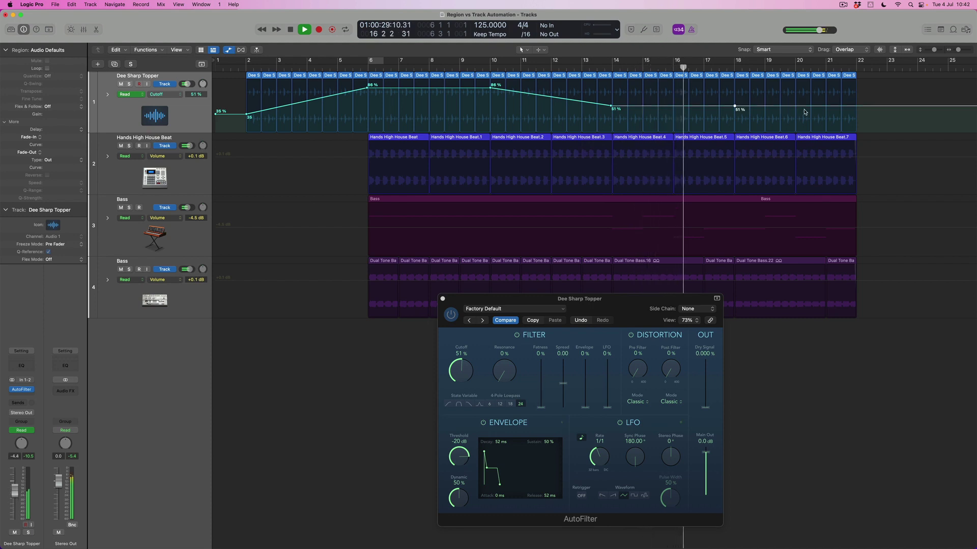
{"action": "left_click_drag", "start_coordinate": [851, 108], "coordinate": [854, 81]}
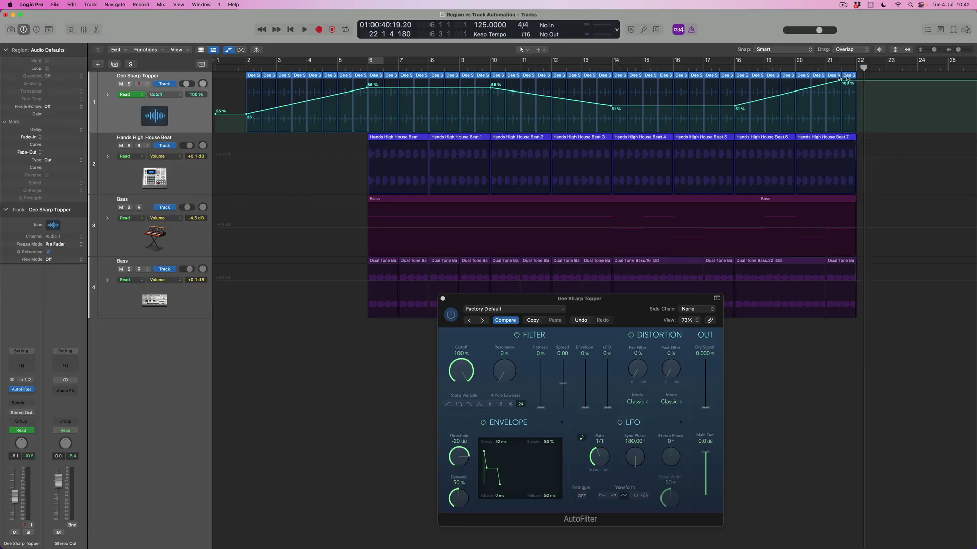
{"action": "left_click", "coordinate": [169, 84]}
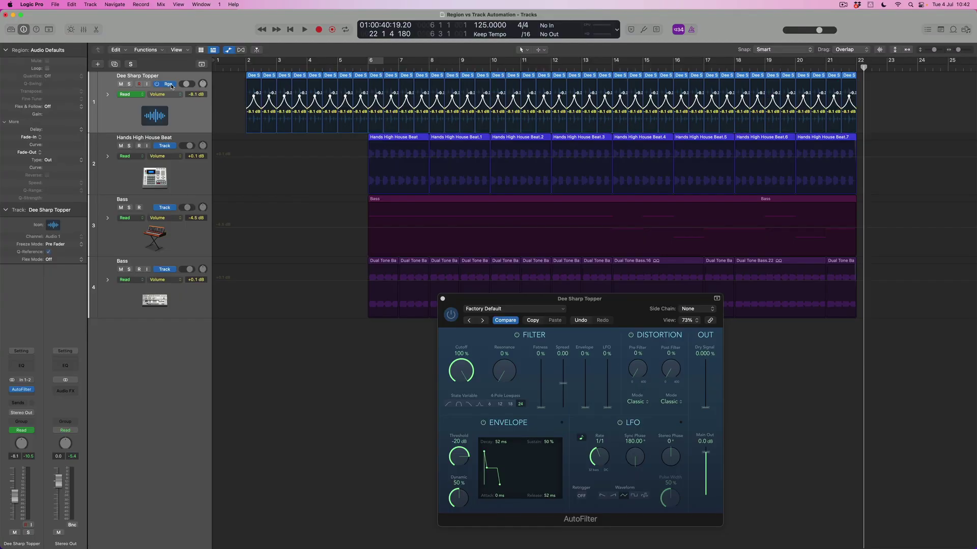